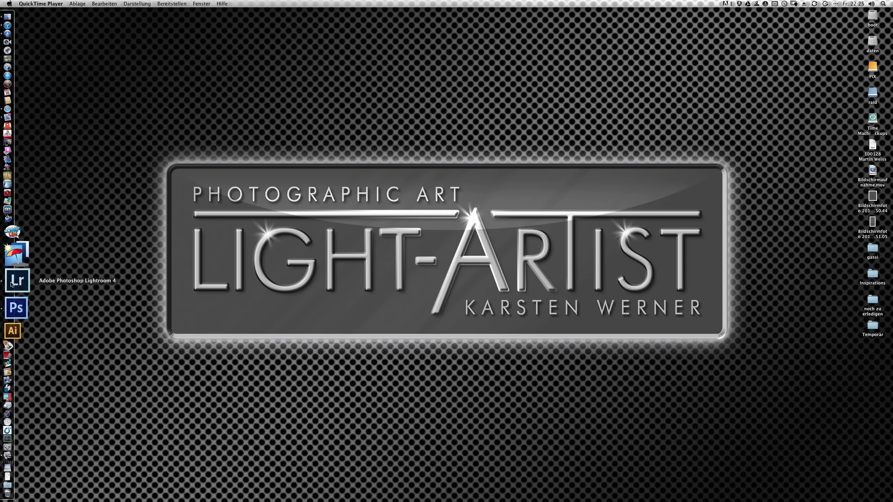
Launch Adobe Photoshop Lightroom 4 from the Dock.
left_click(24, 284)
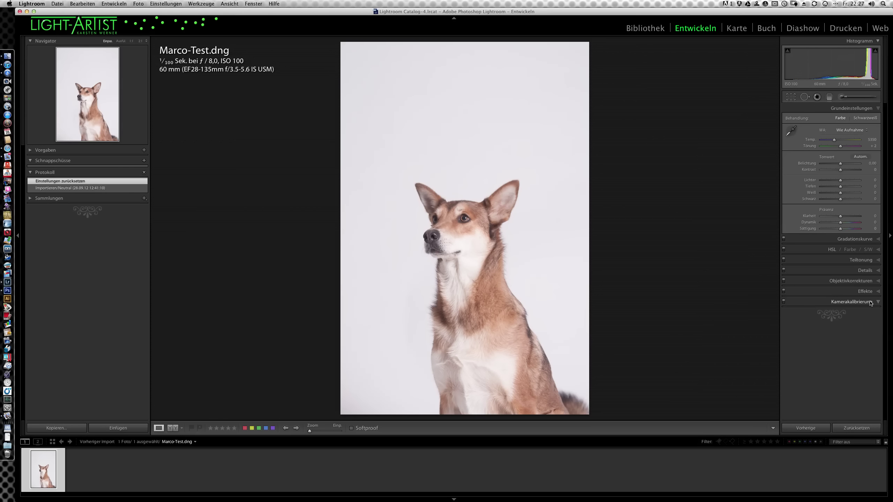
Expand the Kamerakalibrierung panel and show the Profil dropdown's camera profiles.
left_click(871, 303)
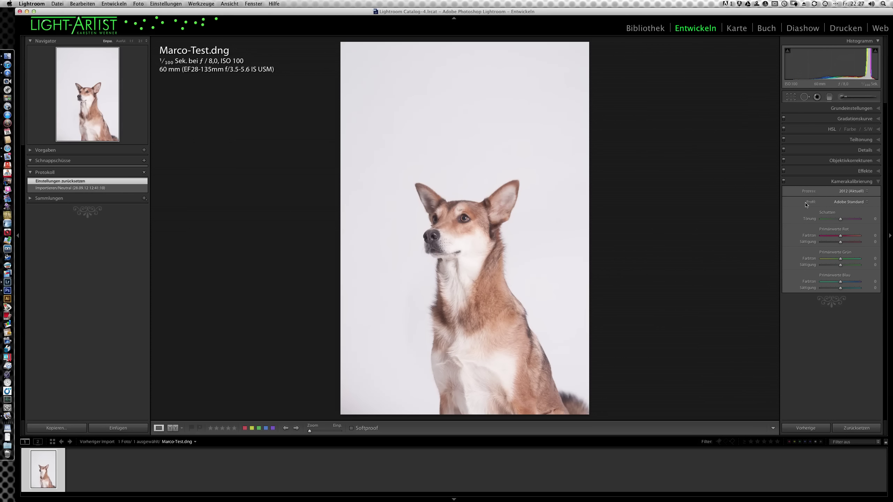
left_click(859, 203)
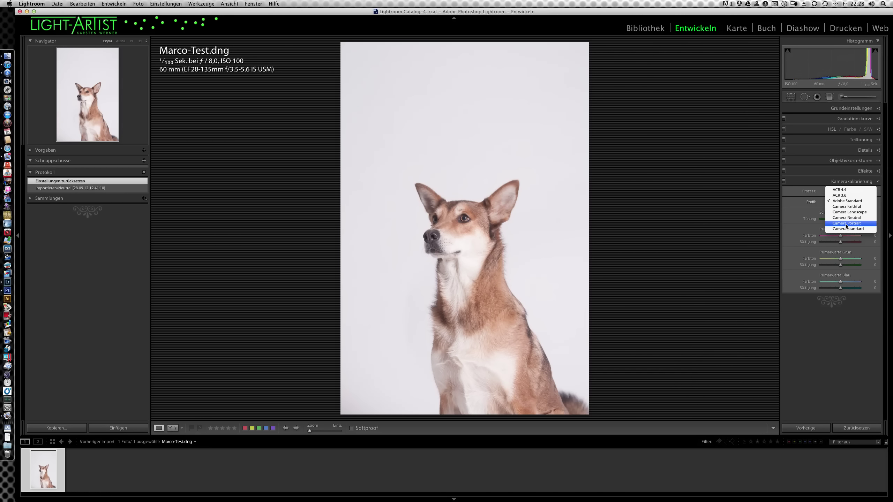
Try the Camera Portrait and Camera Neutral profiles, then settle on Camera Landscape.
left_click(846, 225)
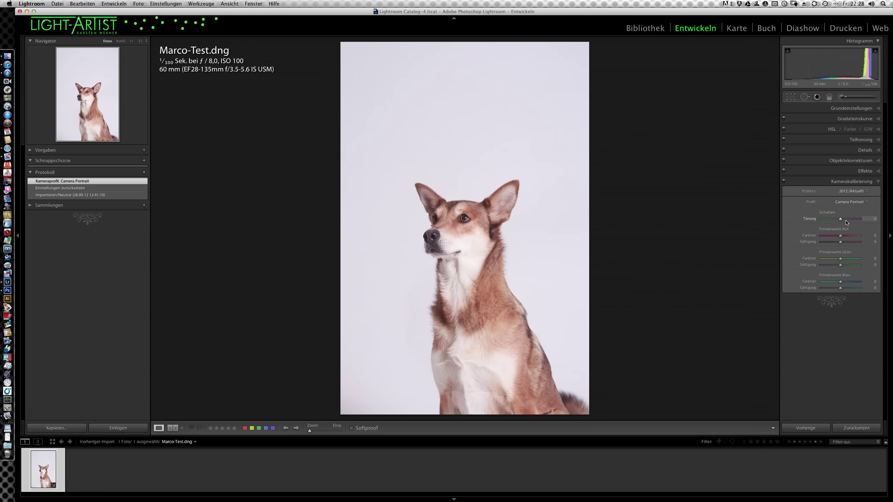
left_click(864, 205)
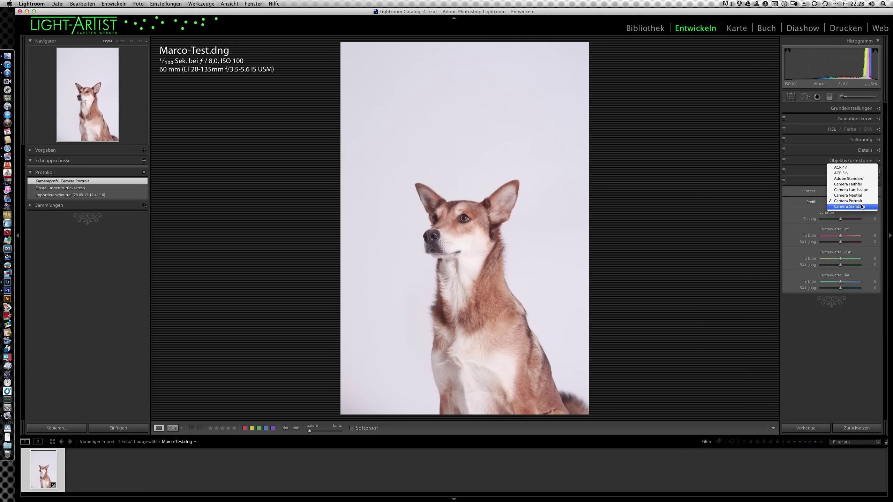
left_click(850, 199)
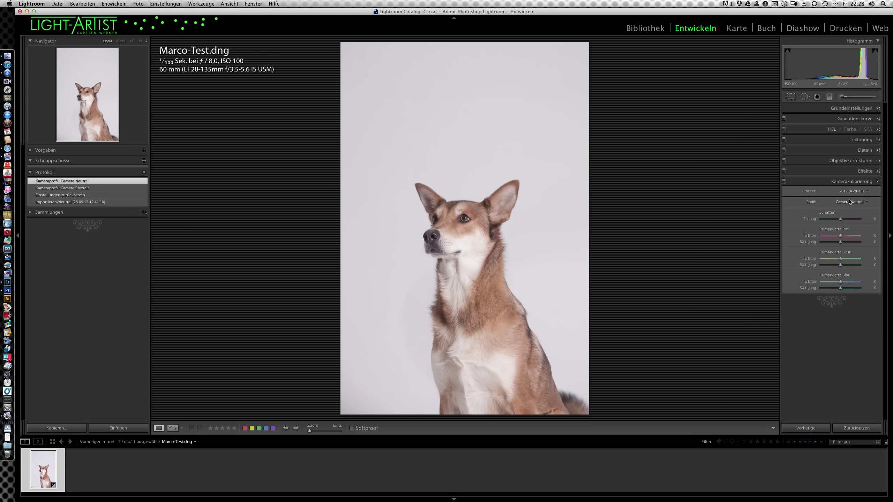
left_click(866, 202)
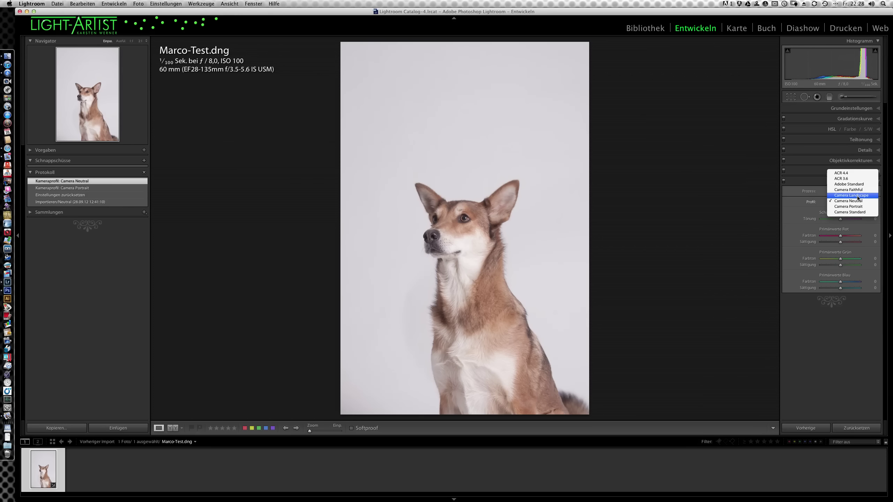
left_click(857, 195)
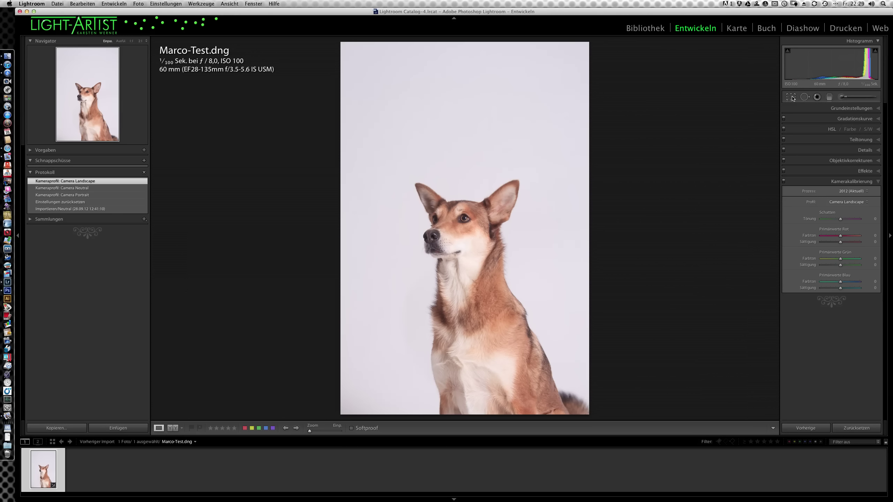
Crop tightly around the dog's head and chest, aspect locked, repositioning the dog within the frame.
left_click(790, 97)
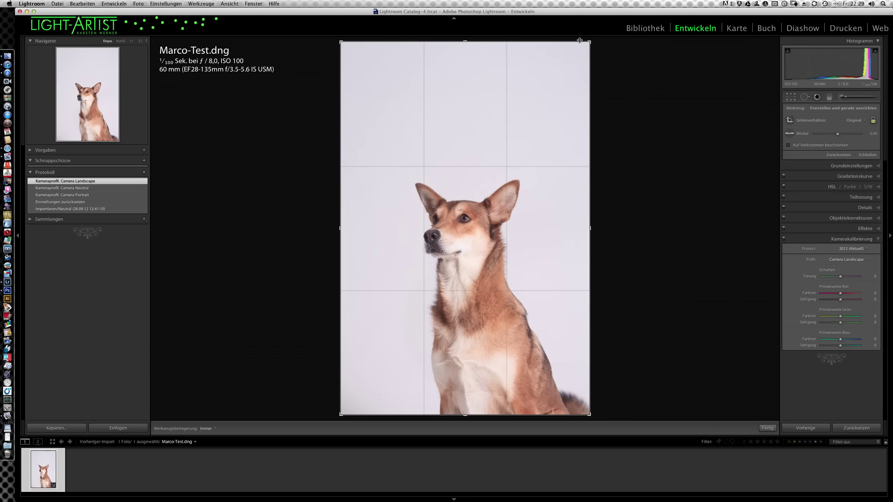
left_click_drag(590, 42, 562, 106)
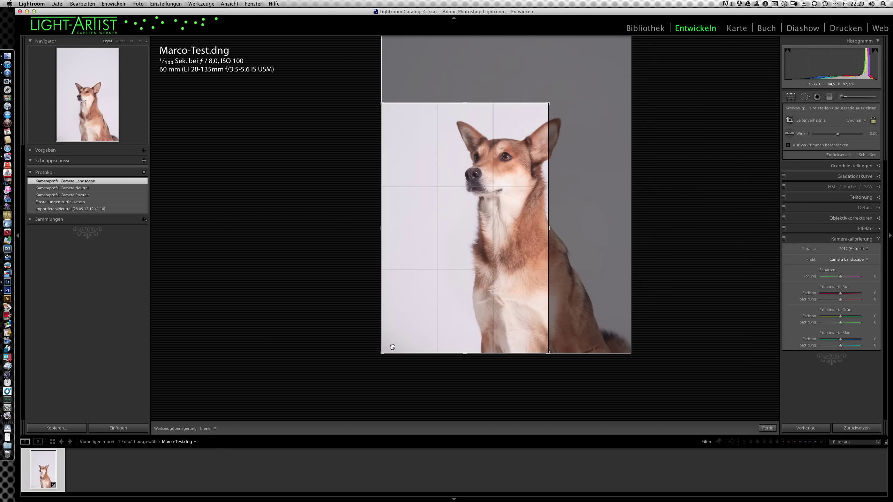
mouse_move(384, 353)
left_mouse_down()
mouse_move(407, 333)
mouse_move(394, 348)
left_mouse_up()
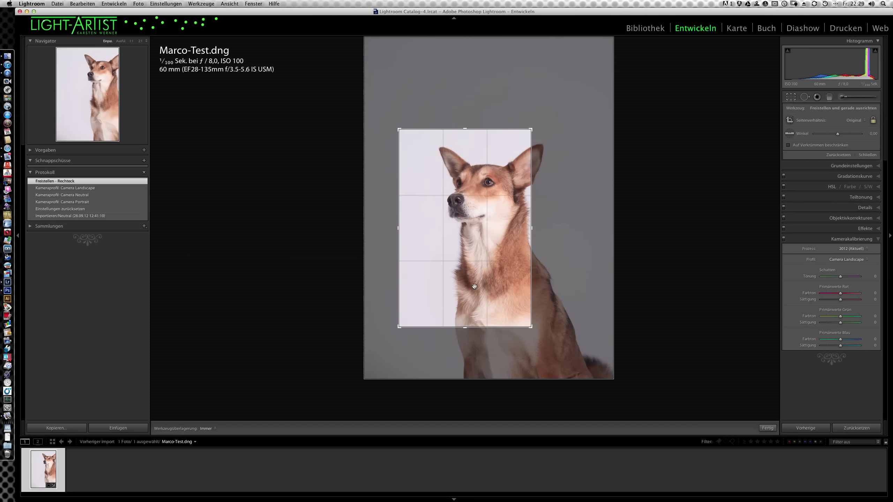
left_click_drag(475, 276, 464, 287)
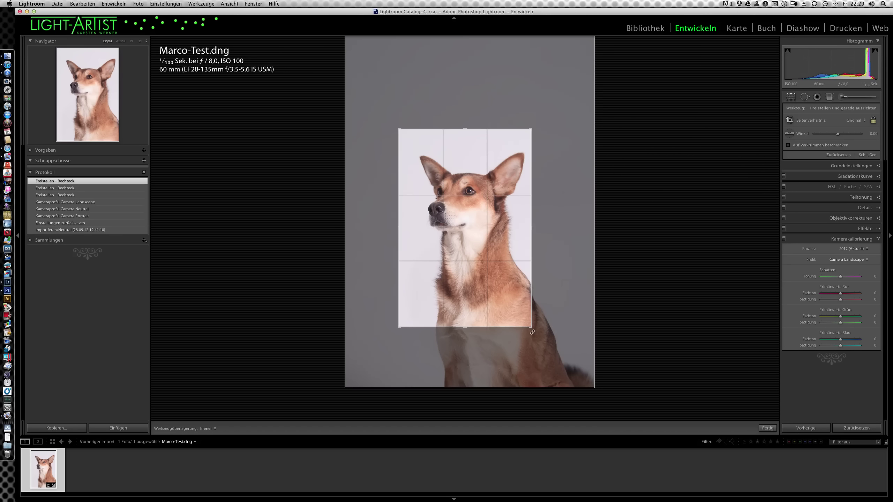
left_click_drag(504, 301, 501, 294)
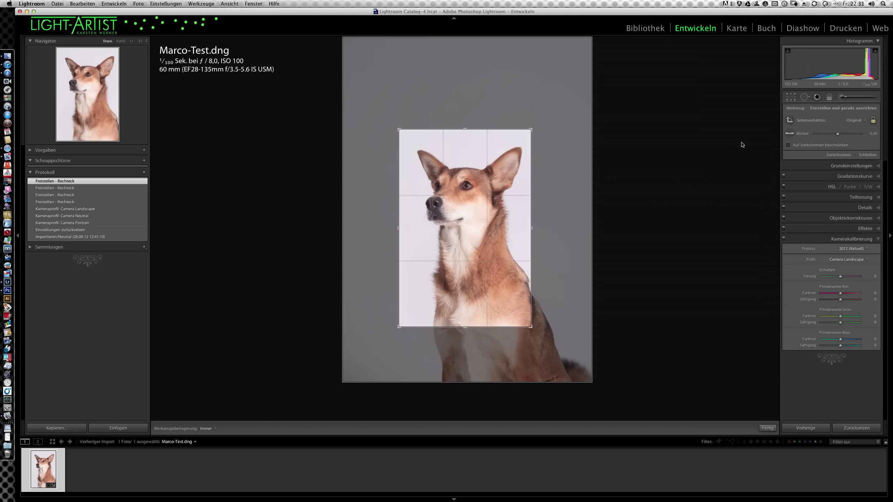
Commit the crop and expand the Grundeinstellungen (Basic) panel.
key("Return")
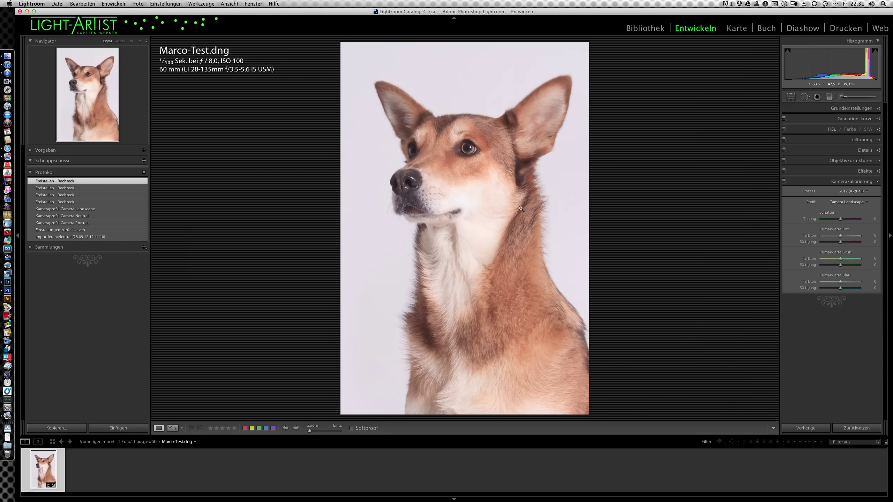
left_click(861, 109)
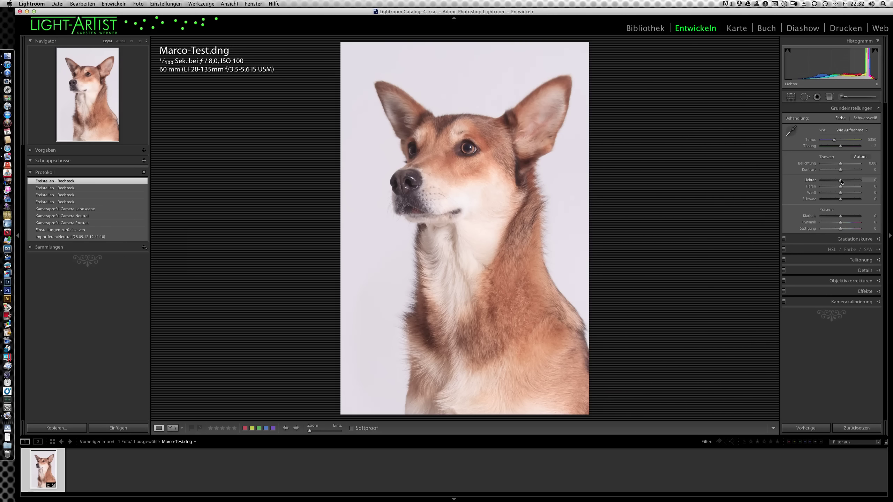
Drag the Lichter (Highlights) slider fully left to −100.
left_click_drag(841, 181, 820, 179)
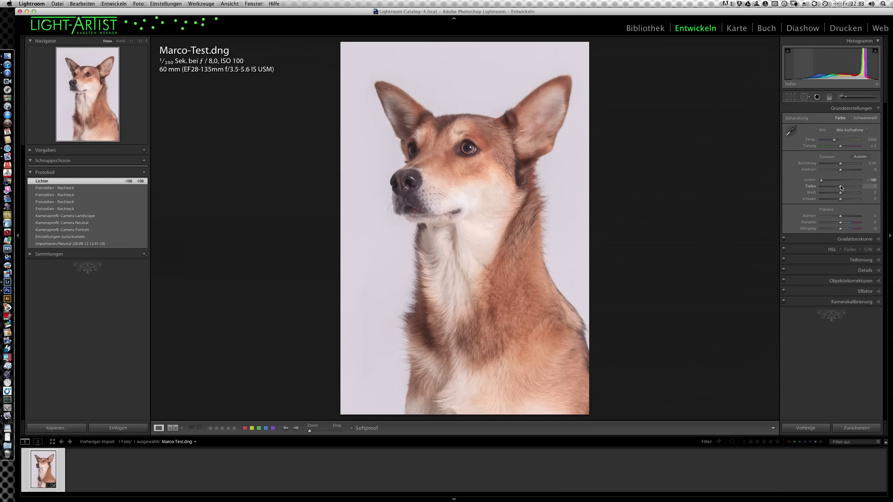
Set the Tiefen (Shadows) slider to +74.
left_click_drag(841, 190, 859, 190)
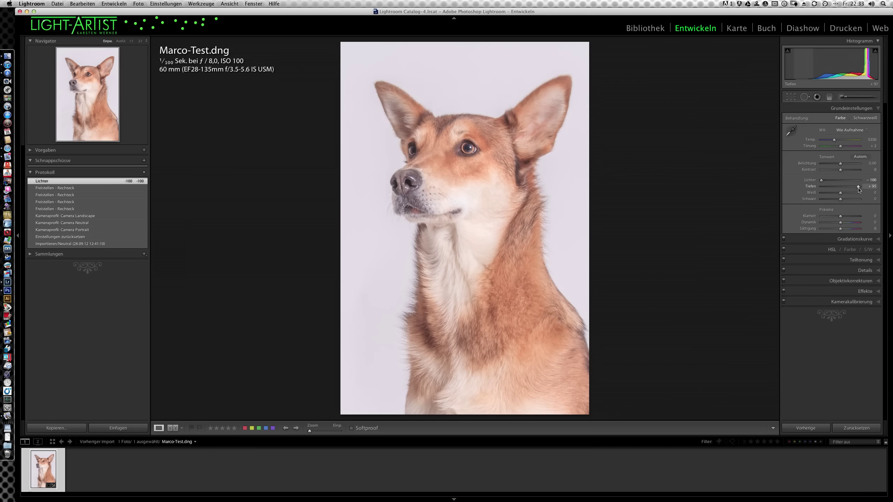
left_click_drag(856, 189, 855, 188)
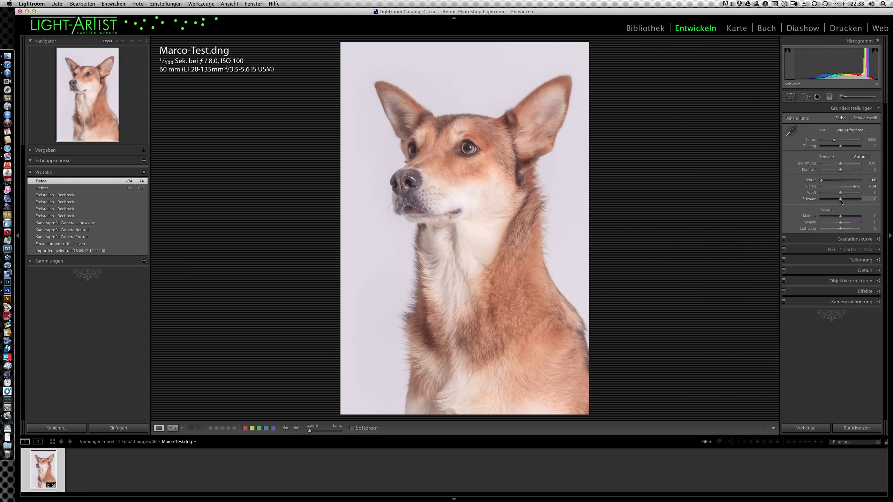
Set Schwarz (Blacks) to −54, checking the Alt clipping preview after testing −100.
left_click_drag(841, 200, 831, 200)
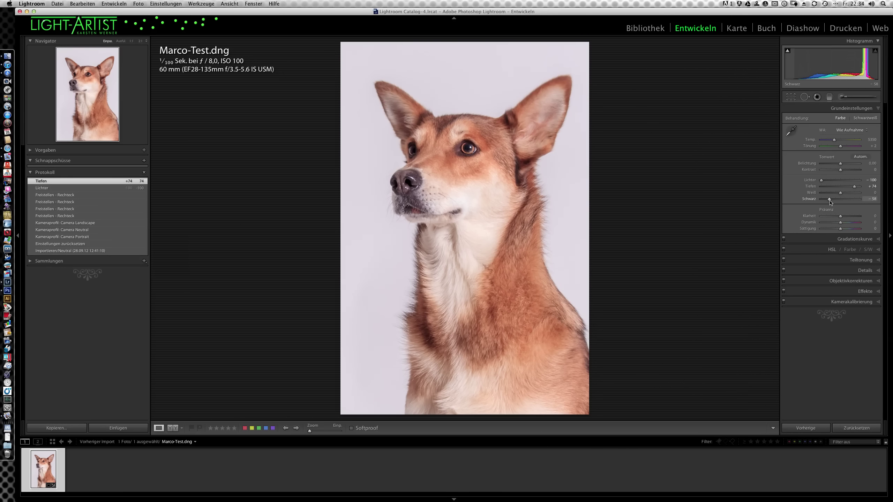
left_click_drag(832, 202, 831, 201)
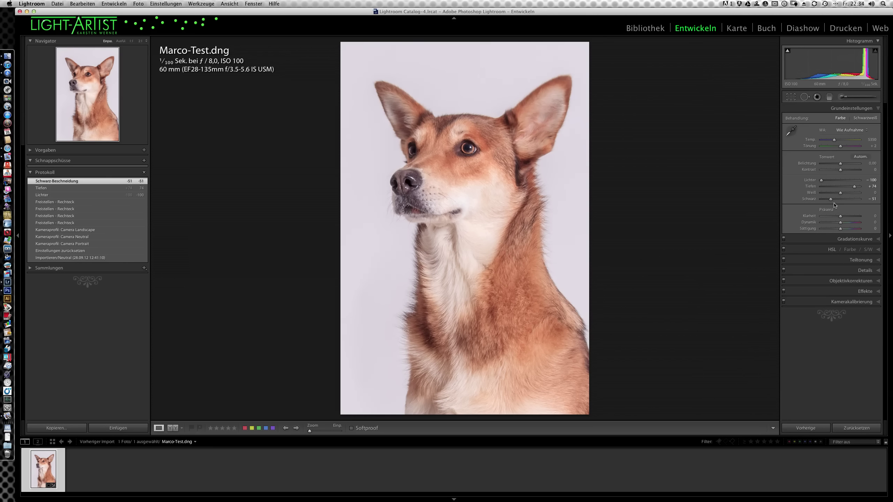
key("alt")
left_click(831, 200, "alt")
left_click_drag(831, 201, 816, 203)
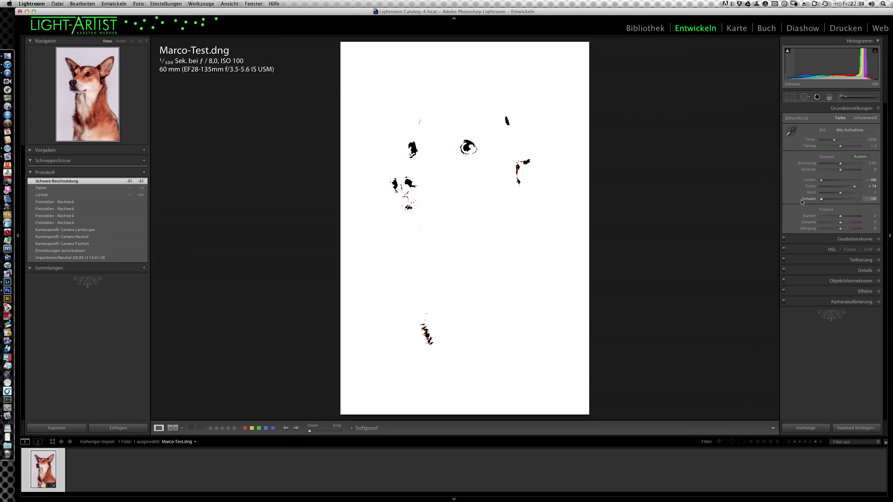
left_click_drag(779, 251, 783, 250)
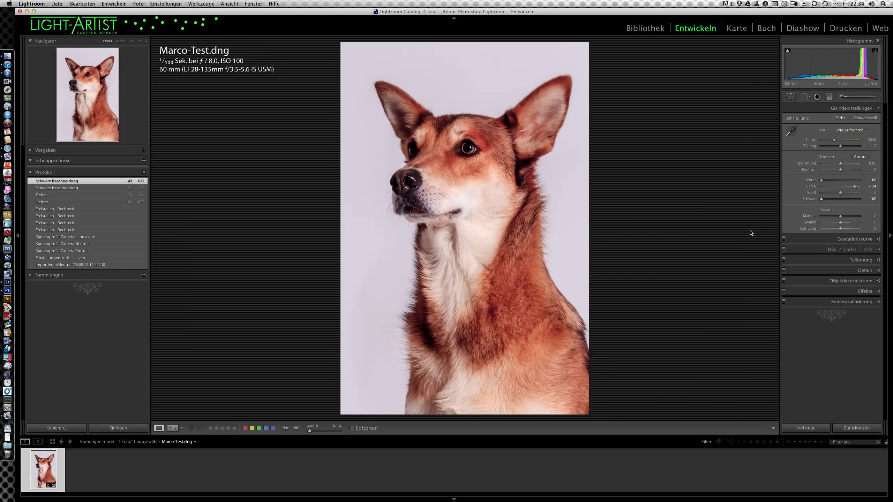
left_click_drag(823, 201, 820, 200)
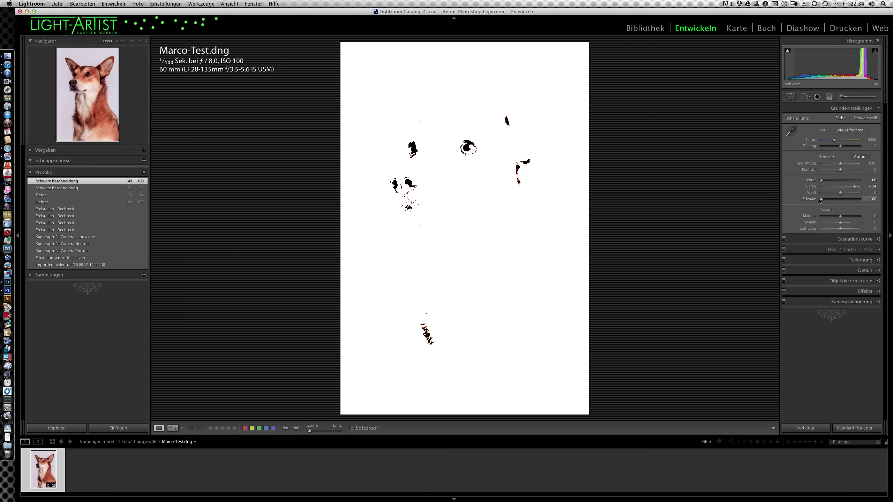
left_click_drag(821, 200, 832, 202)
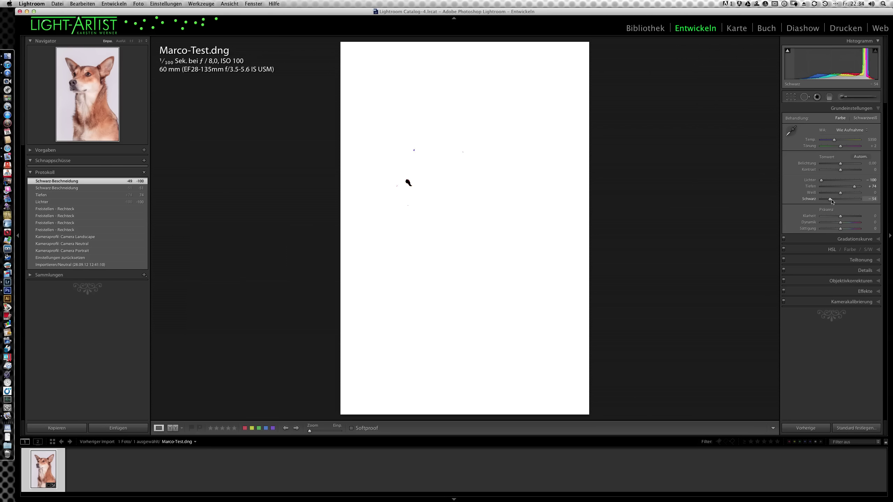
left_click_drag(832, 201, 831, 200)
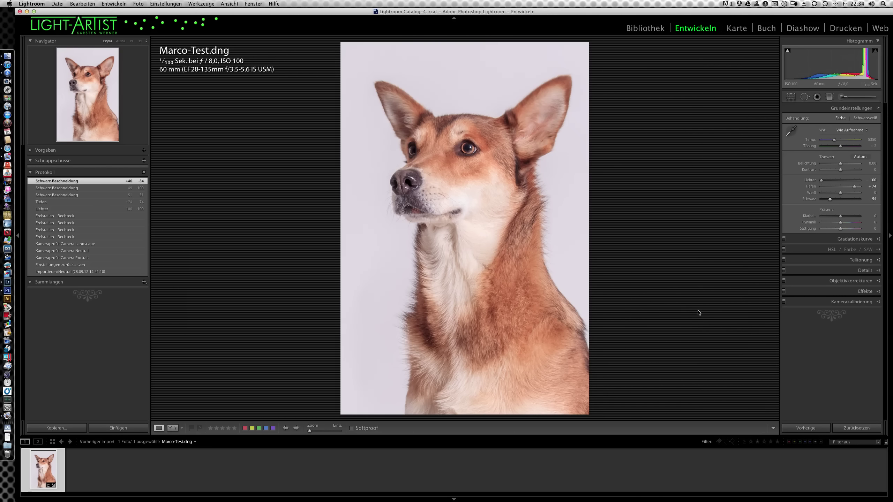
Set Weiß (Whites) to +25, using the Alt clipping preview so no highlights clip.
left_click(840, 193, "alt")
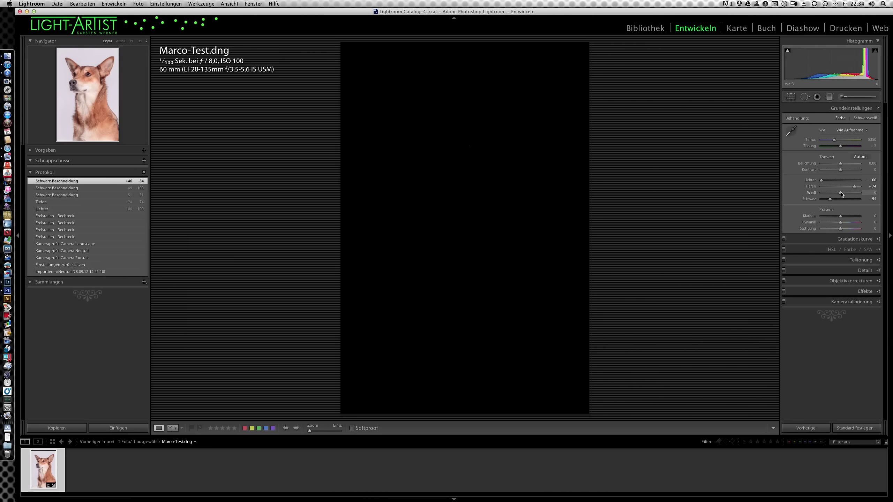
left_click_drag(841, 193, 852, 194)
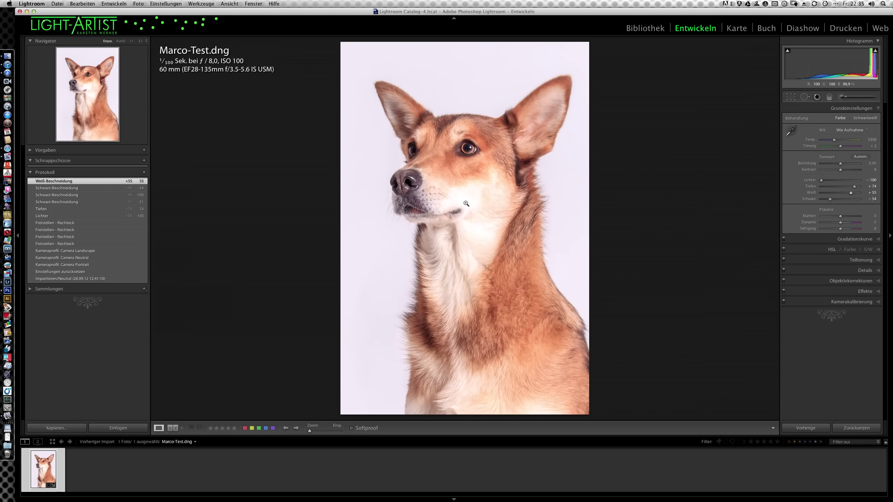
key("alt")
left_click(851, 193, "alt")
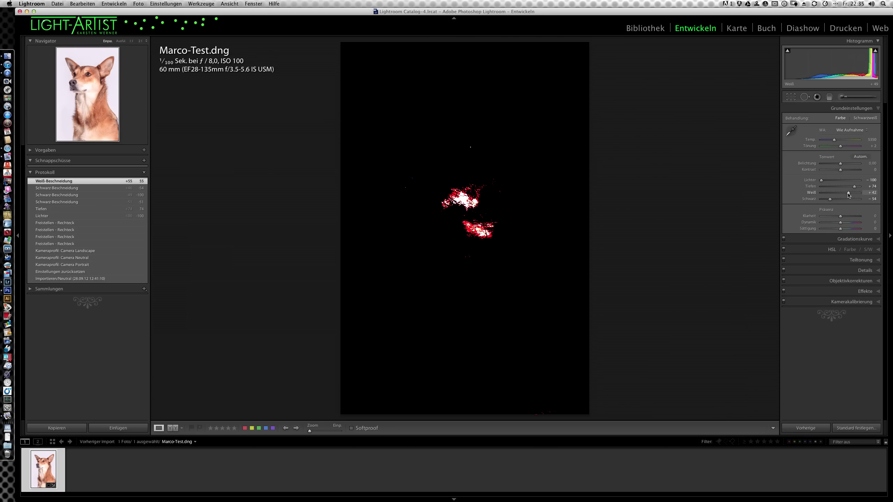
left_click_drag(851, 194, 845, 196)
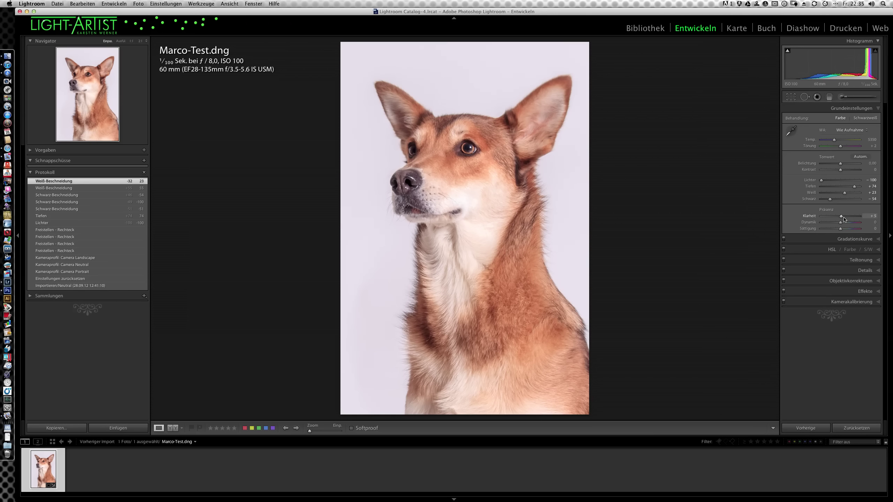
Set Klarheit (Clarity) to +27 after testing +100 and lower values.
left_click_drag(844, 219, 850, 220)
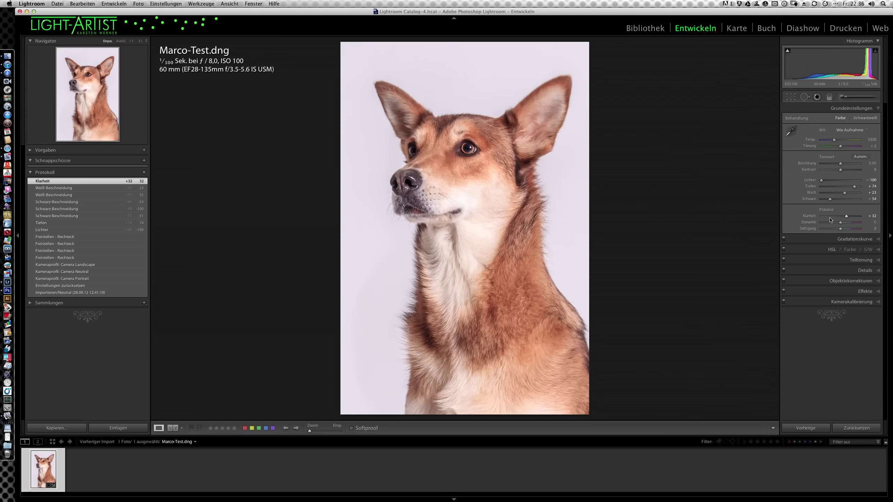
left_click_drag(847, 216, 874, 218)
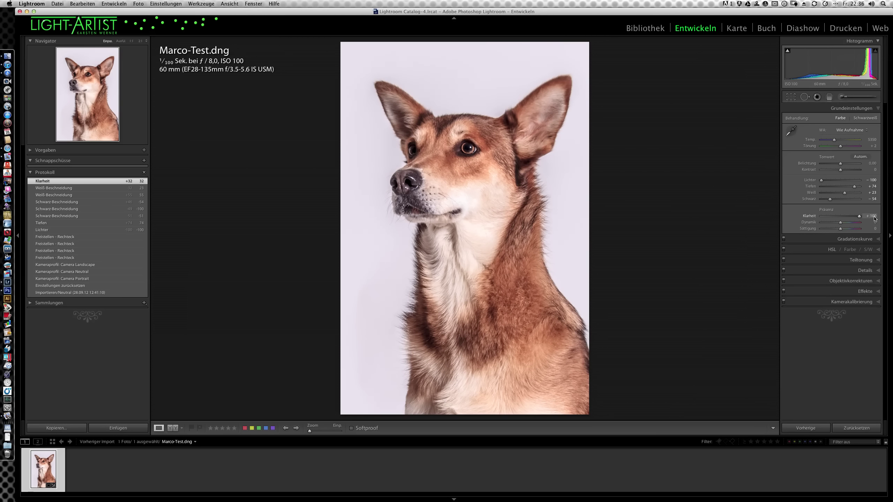
left_click_drag(868, 220, 846, 217)
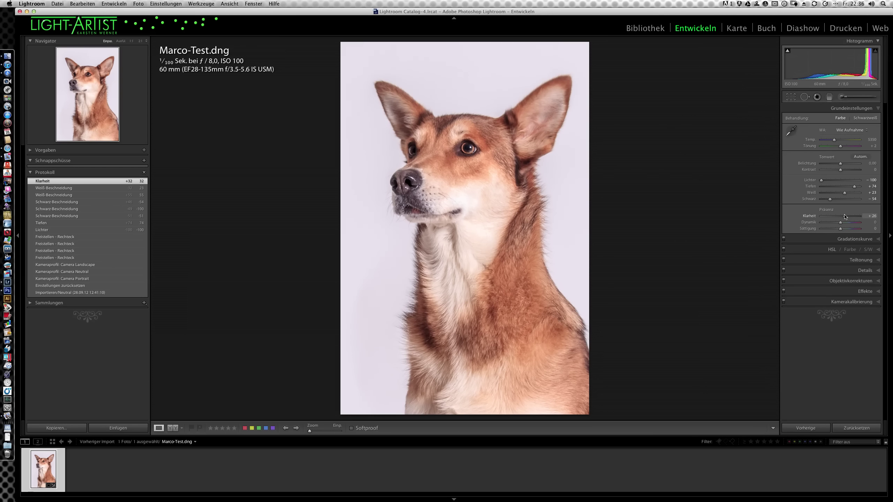
left_click_drag(845, 217, 844, 217)
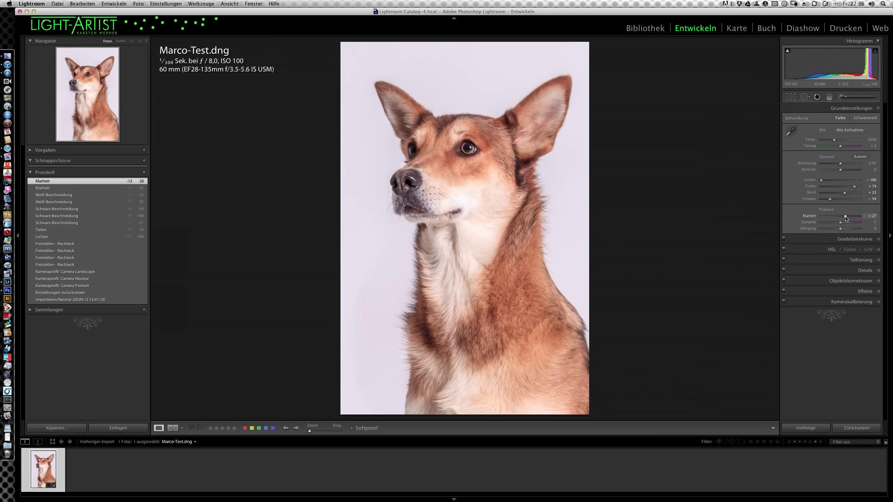
left_click_drag(846, 218, 845, 218)
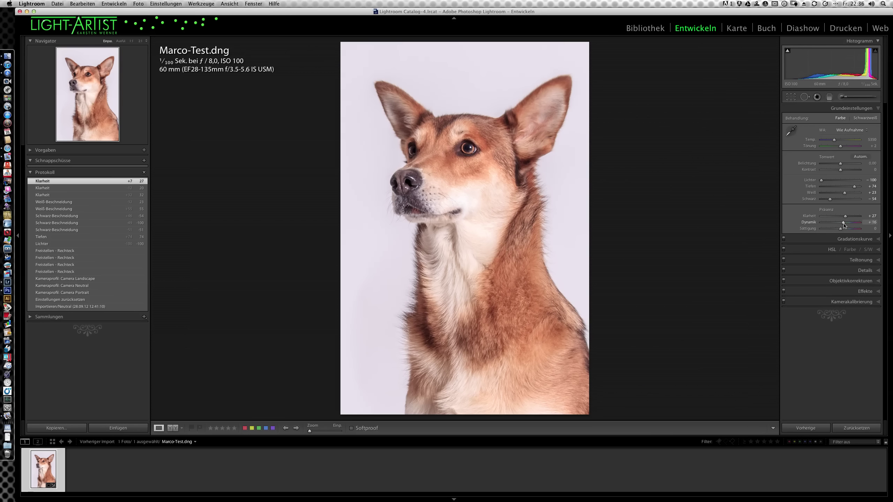
Set vibrance to +48, try saturation at +88 and +26, then reset saturation to 0.
left_click_drag(844, 225, 854, 225)
left_click_drag(848, 228, 848, 228)
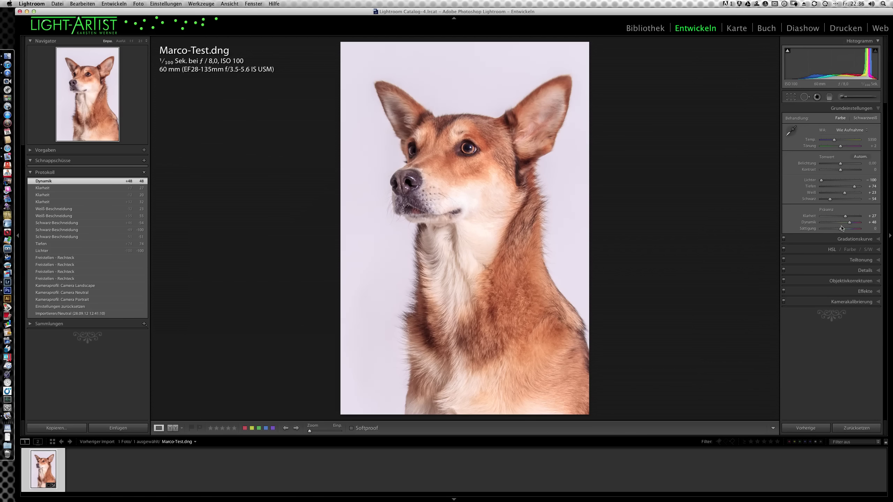
left_click_drag(841, 229, 859, 229)
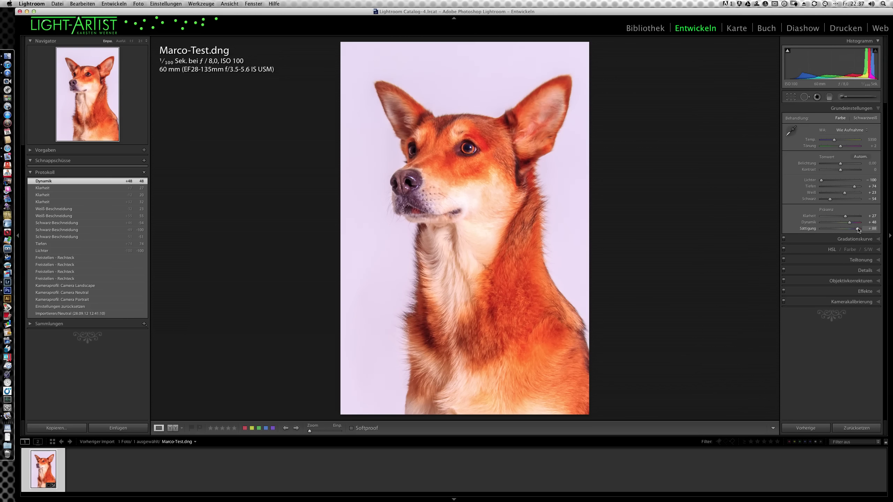
left_click_drag(855, 229, 846, 229)
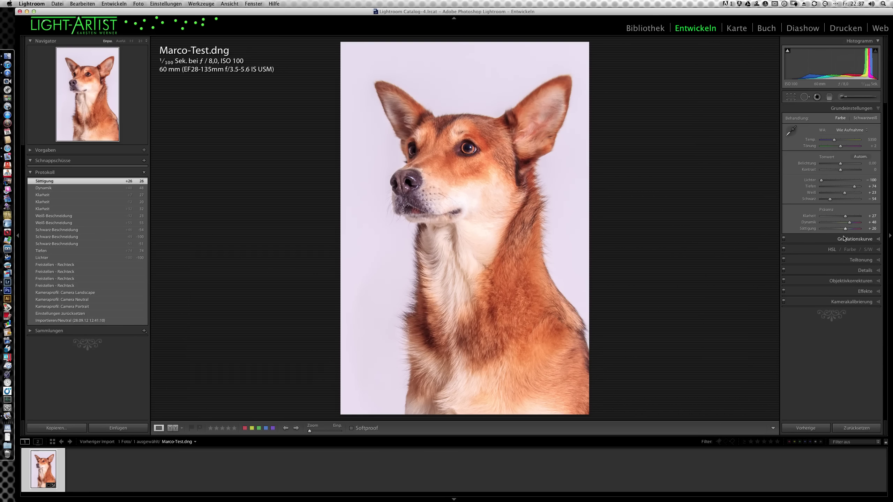
double_click(845, 229)
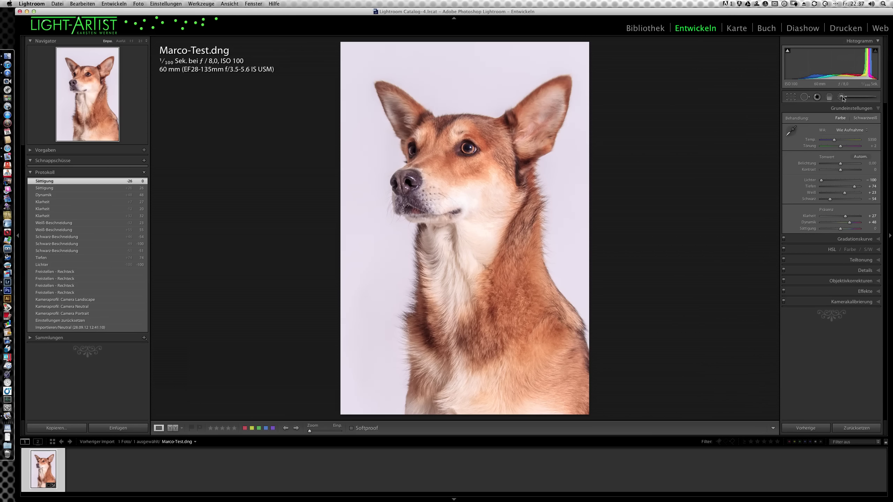
Start the Adjustment Brush with all effects reset to zero and size 12,6.
left_click(841, 97)
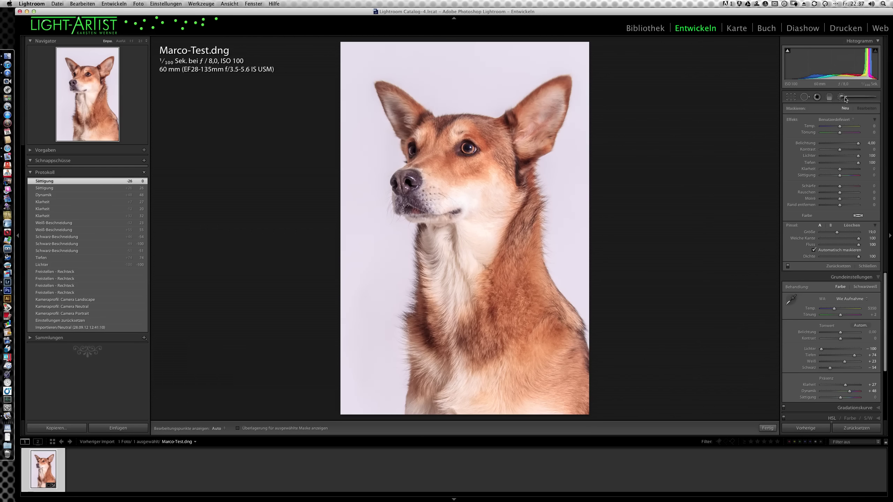
double_click(793, 120)
left_click_drag(837, 233, 833, 234)
Paint the brush mask over the background above the dog's head, checking it with the overlay.
left_click_drag(460, 76, 463, 76)
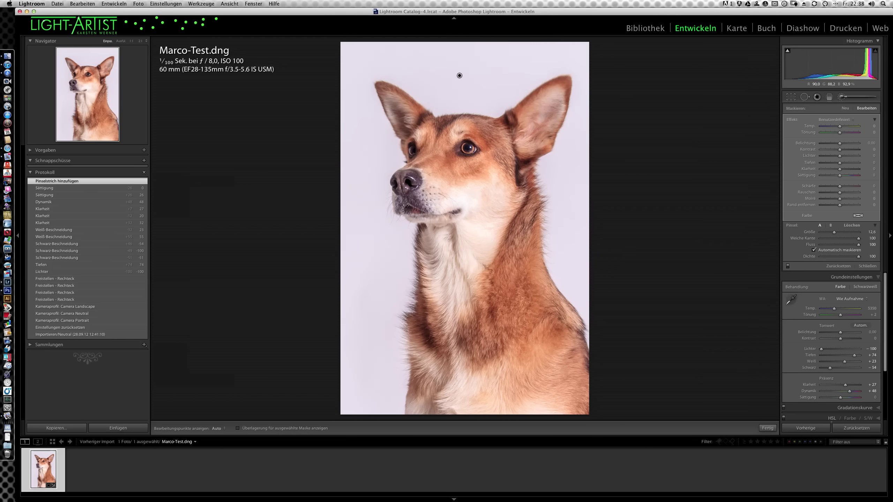
key("h")
key("h")
left_click_drag(466, 60, 489, 71)
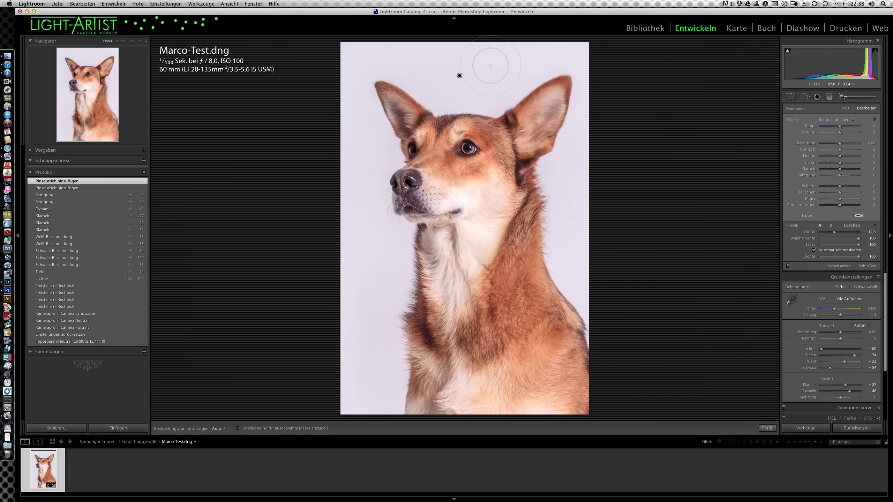
key("o")
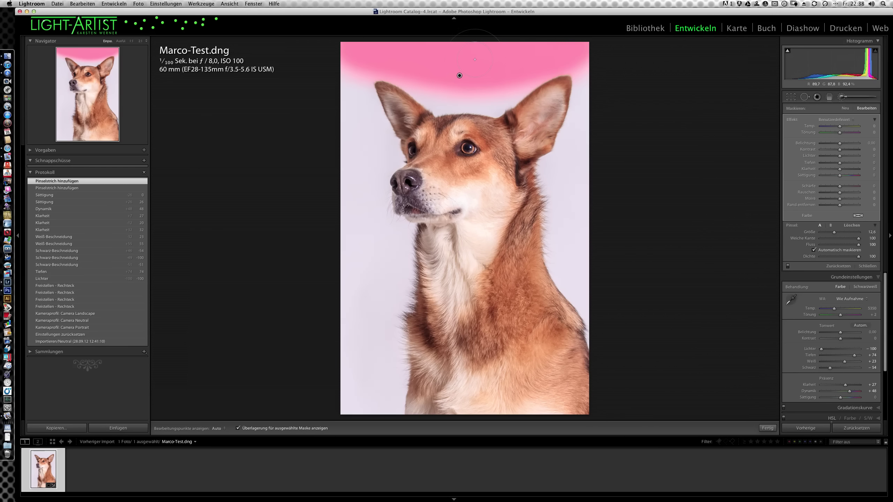
key("o")
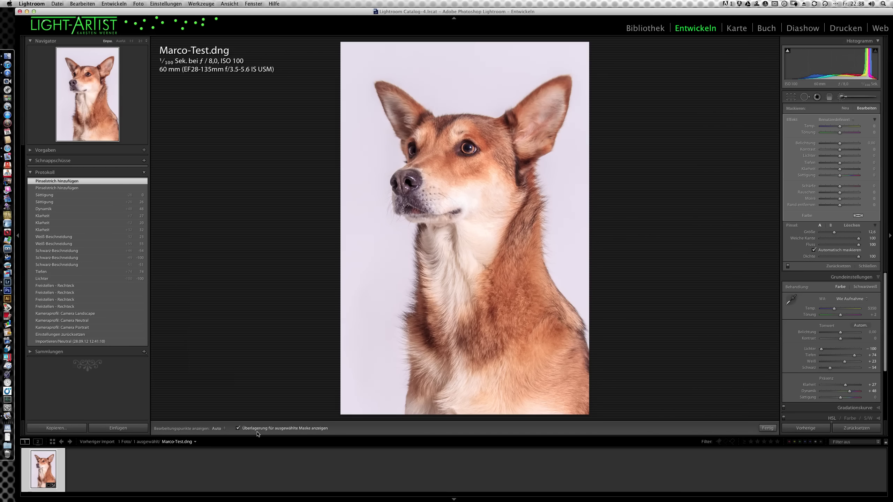
Set the brush's highlights to 100 and raise its exposure to about 1,40.
left_click(237, 429)
left_click(238, 429)
left_click_drag(840, 156, 861, 157)
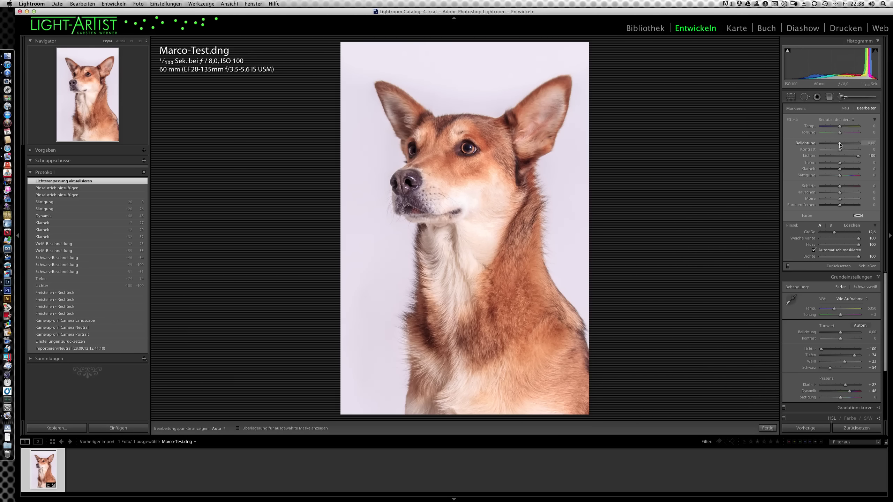
left_click_drag(851, 145, 863, 147)
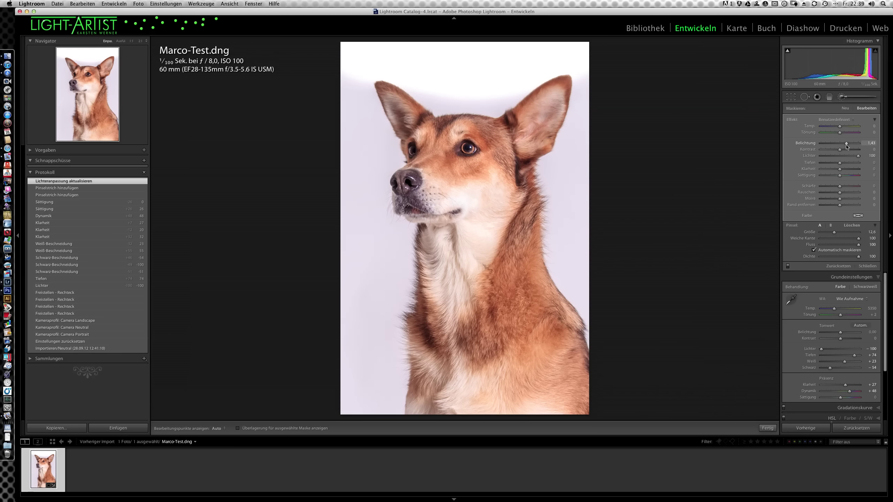
left_click_drag(846, 146, 846, 146)
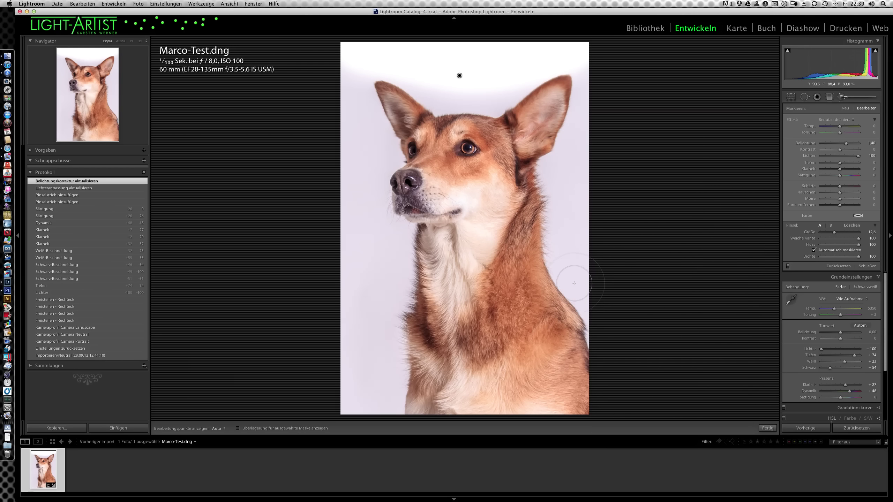
With highlight clipping warning on, adjust the brush exposure between 0,65 and about 1,21.
left_click(875, 51)
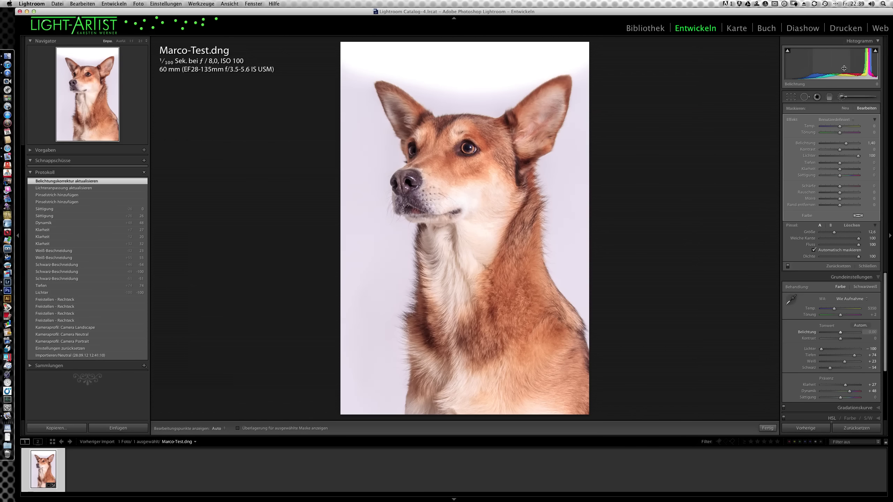
left_click(876, 51)
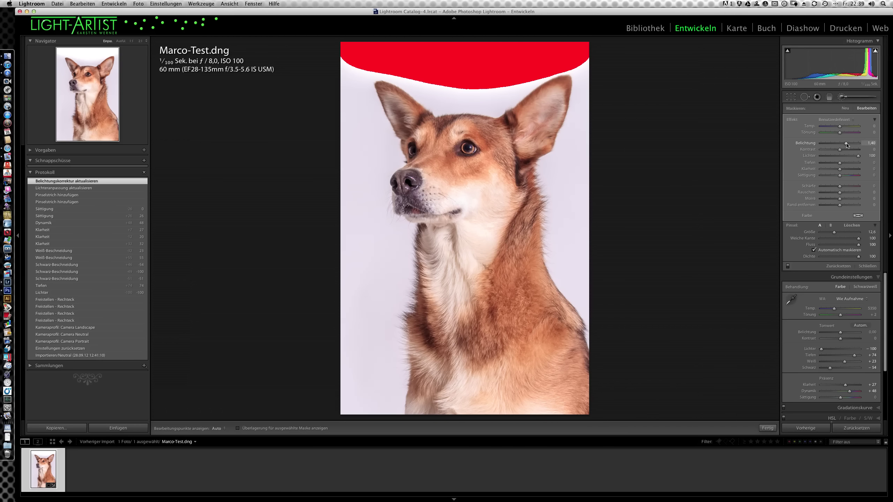
left_click_drag(846, 145, 840, 144)
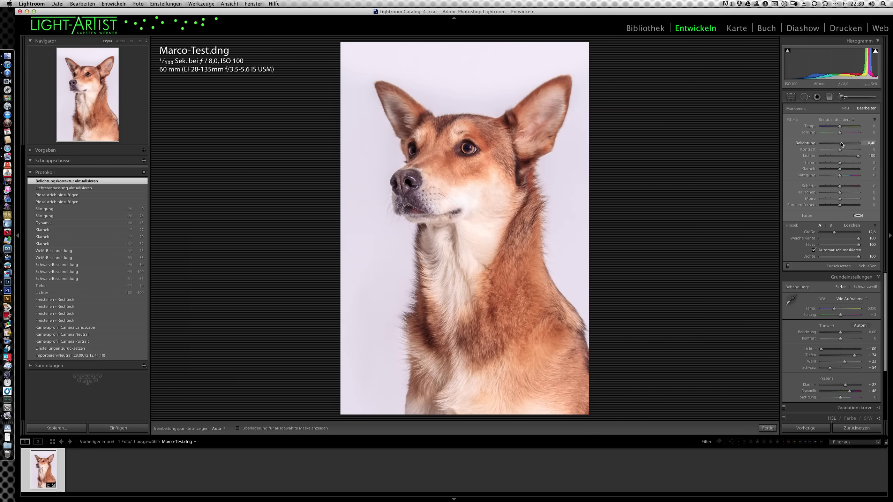
left_click_drag(843, 144, 847, 144)
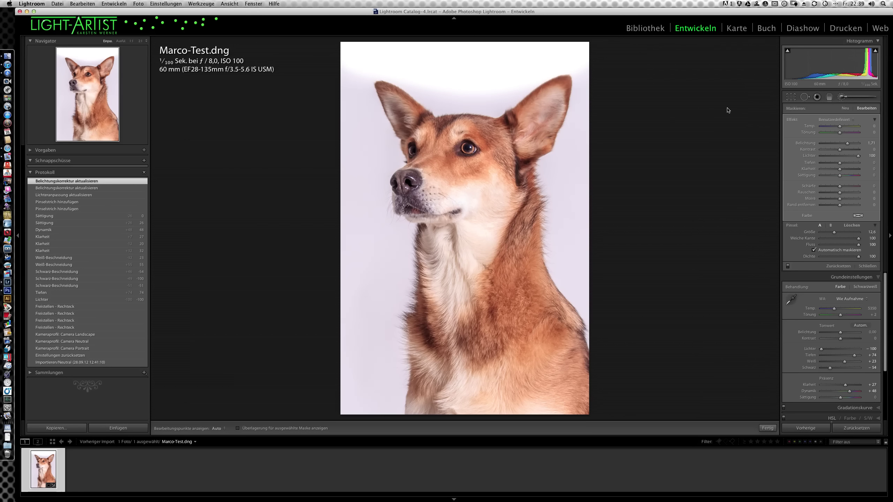
Paint brightening strokes over the background above the dog's head and beside its right ear.
mouse_move(496, 80)
left_click_drag(496, 81, 504, 76)
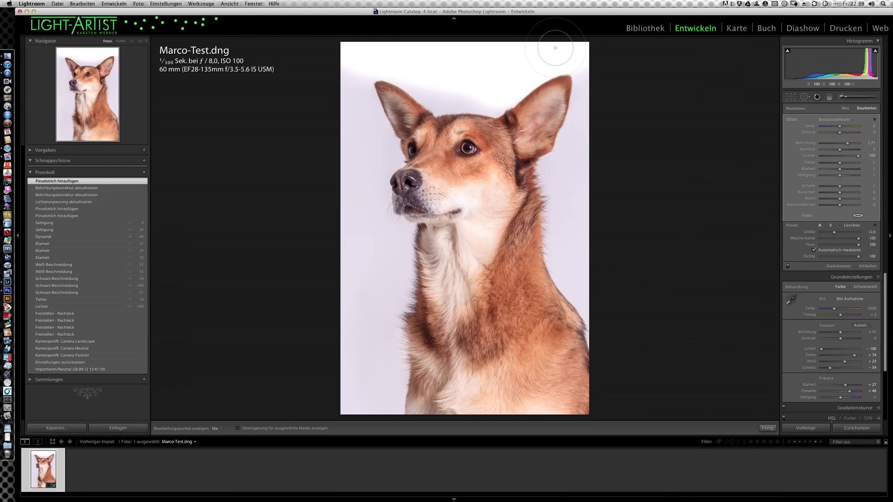
mouse_move(555, 47)
left_mouse_down()
mouse_move(587, 130)
mouse_move(570, 194)
mouse_move(574, 252)
mouse_move(610, 325)
mouse_move(576, 194)
mouse_move(584, 140)
left_mouse_up()
key("h")
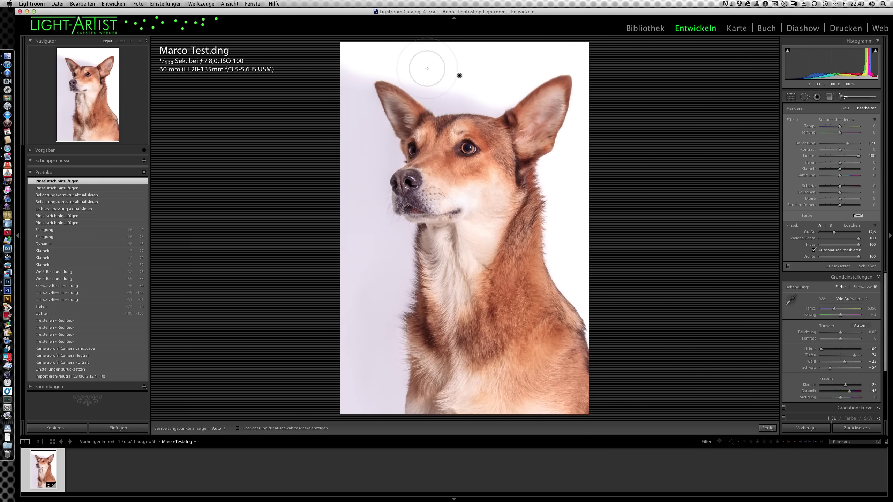
key("h")
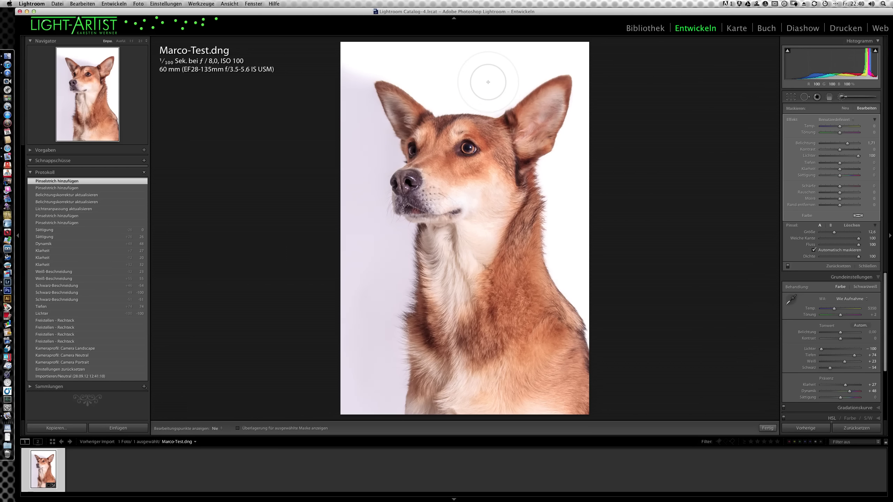
left_click_drag(488, 82, 439, 66)
key("h")
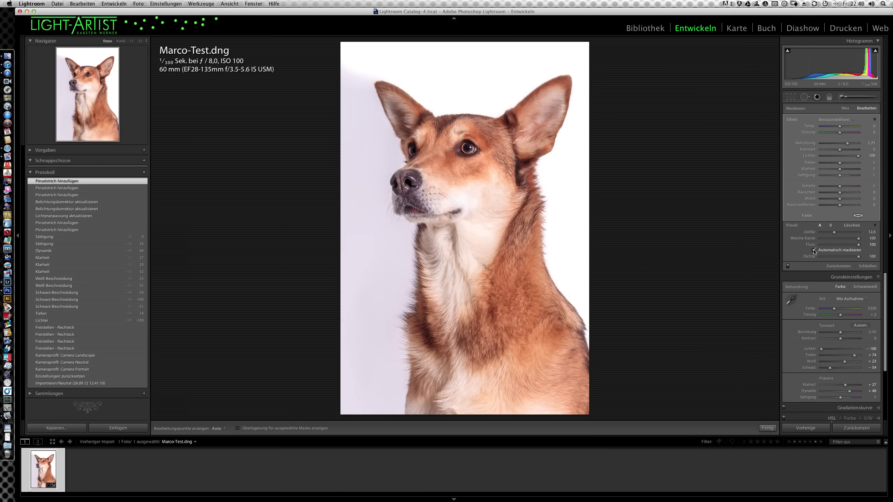
Turn off Auto Mask and brush the background down the dog's left side.
left_click(814, 250)
key("h")
mouse_move(394, 260)
left_mouse_down()
mouse_move(381, 351)
mouse_move(404, 292)
left_mouse_up()
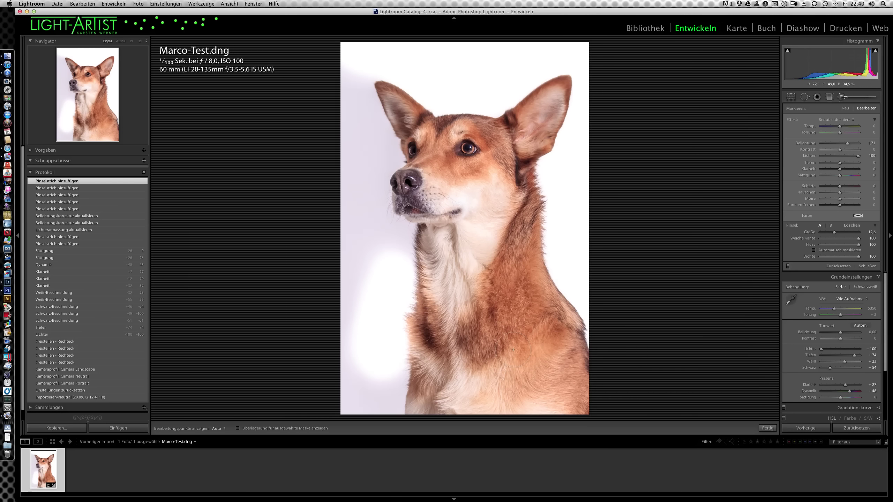
Step back in history and repaint the background along the dog's left side.
left_click(72, 197)
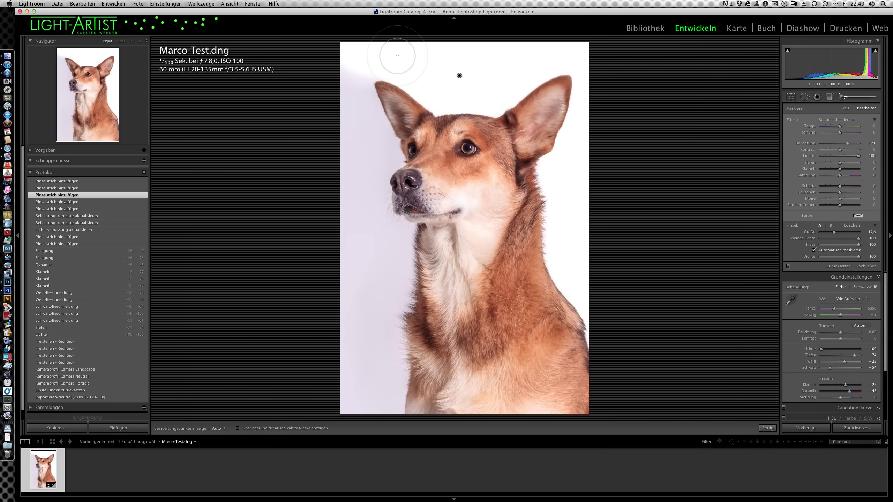
key("h")
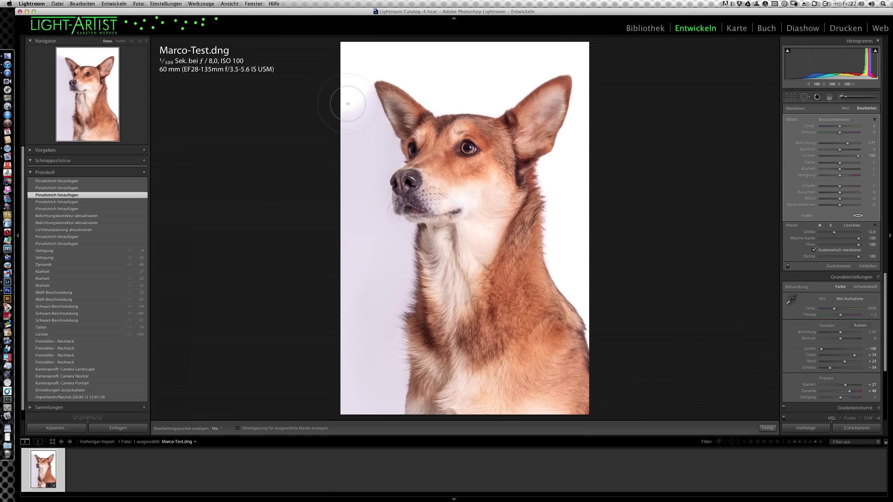
mouse_move(347, 103)
left_mouse_down()
mouse_move(369, 142)
mouse_move(383, 237)
mouse_move(371, 404)
mouse_move(370, 349)
left_mouse_up()
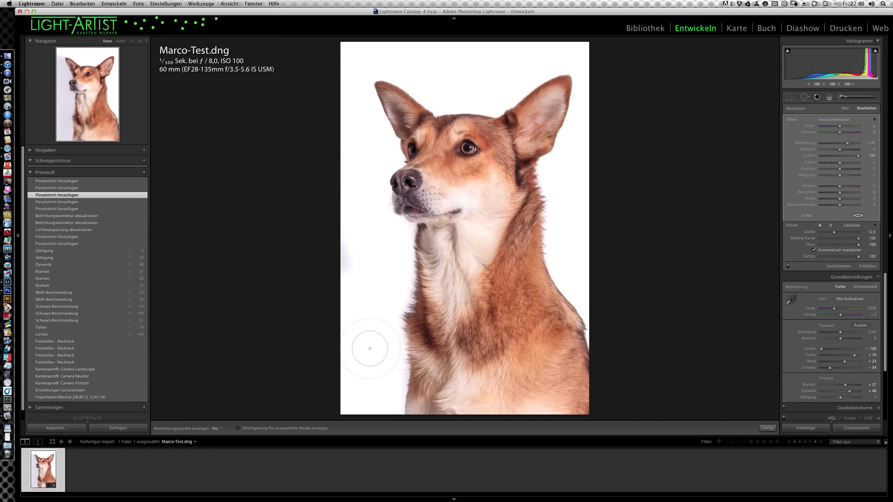
key("h")
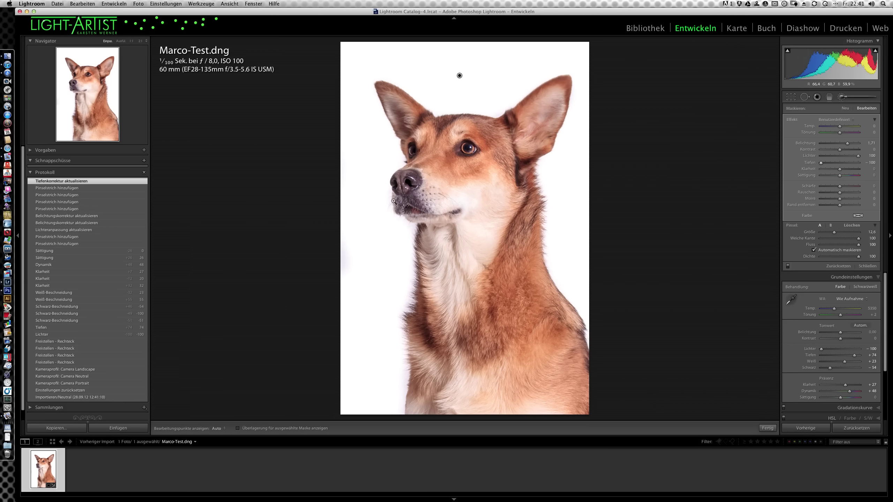
Check the face at 1:1 and lower the background brush exposure to 0,81, then return to fit view.
left_click(437, 232)
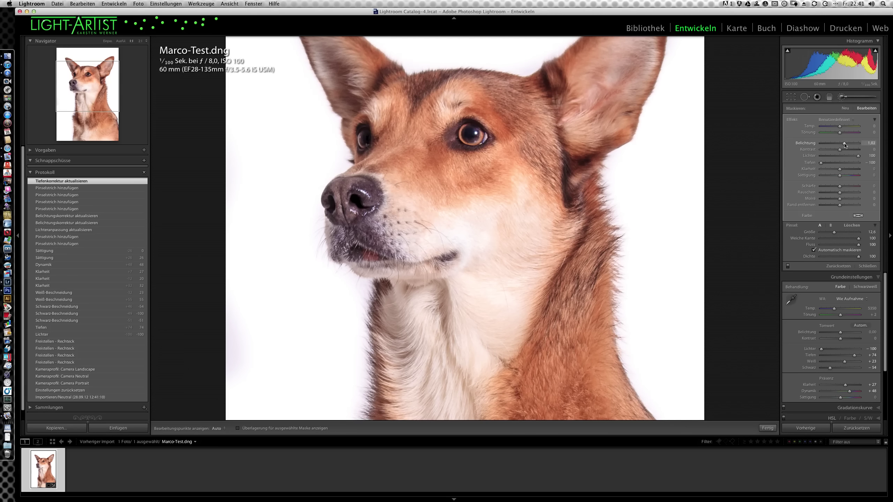
left_click_drag(843, 144, 844, 144)
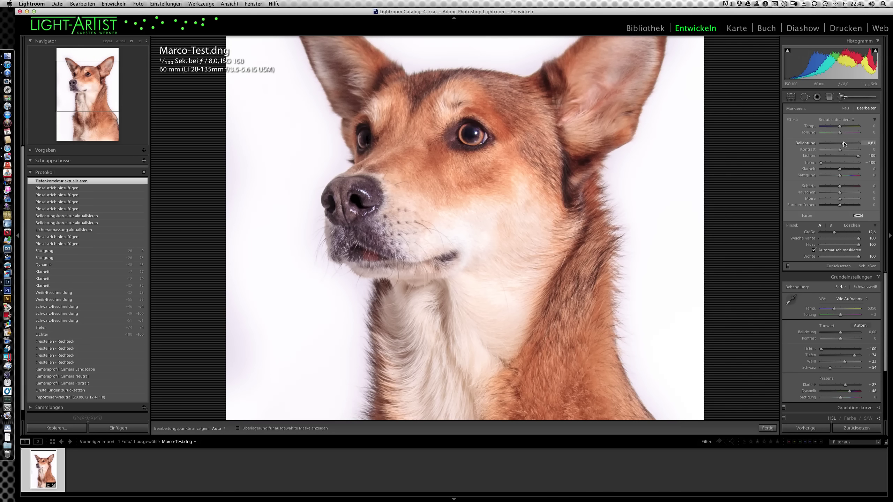
left_click_drag(827, 172, 827, 172)
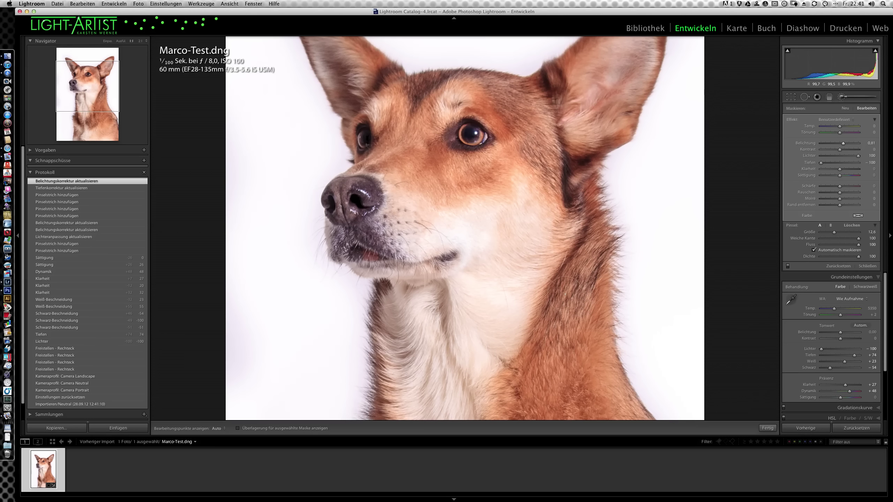
left_click(502, 299)
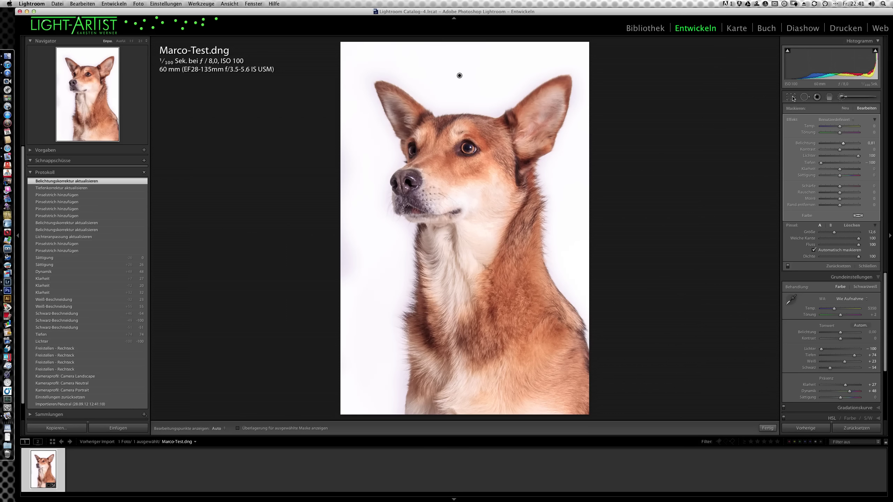
Close the brush, set Details sharpening amount to 76 at 1:1, then switch Details off to compare.
left_click(859, 267)
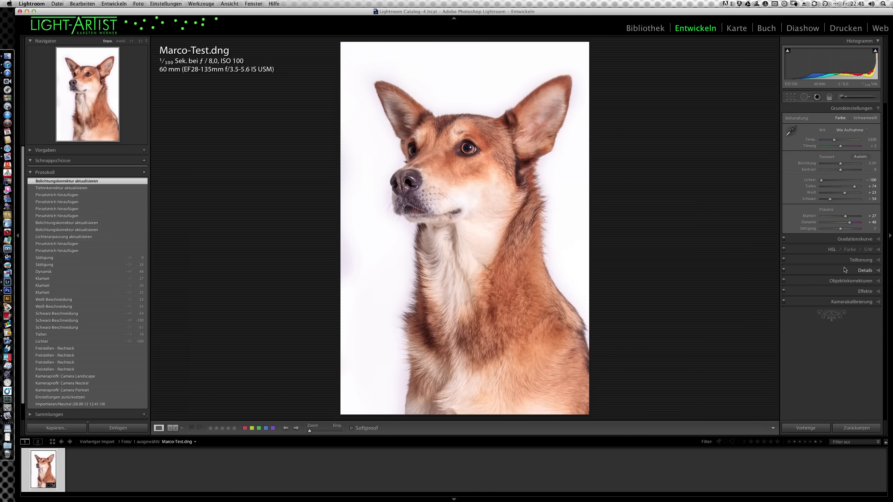
left_click(878, 271)
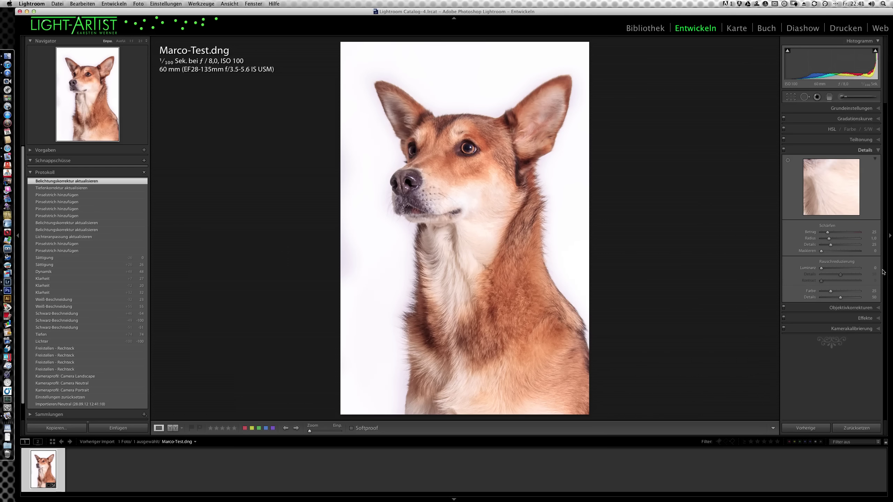
left_click(467, 149)
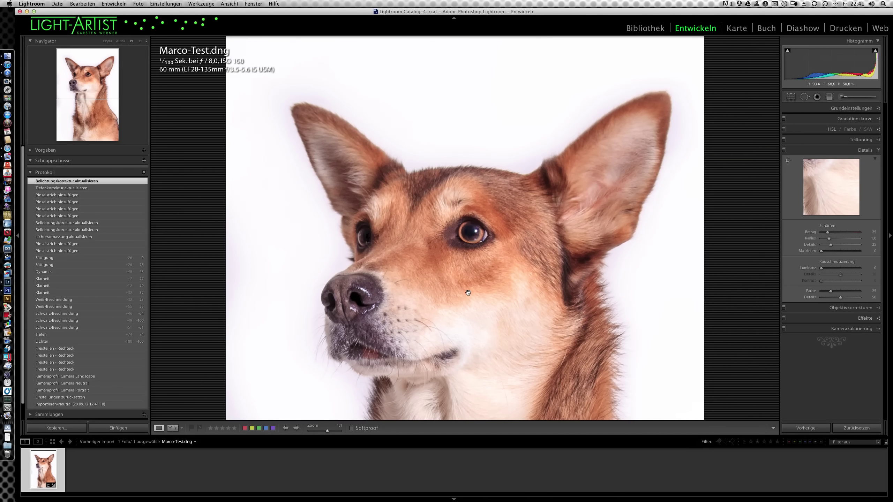
scroll(473, 300, "down", 5)
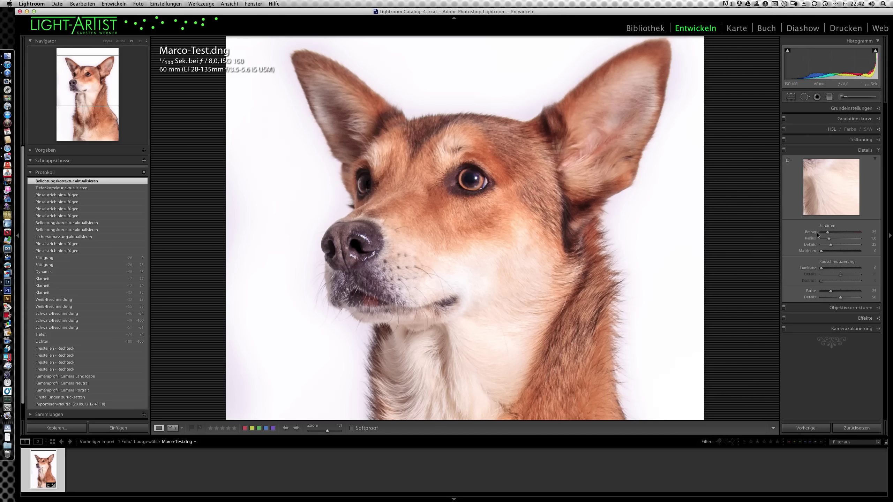
mouse_move(829, 234)
left_mouse_down()
mouse_move(849, 234)
mouse_move(840, 234)
left_mouse_up()
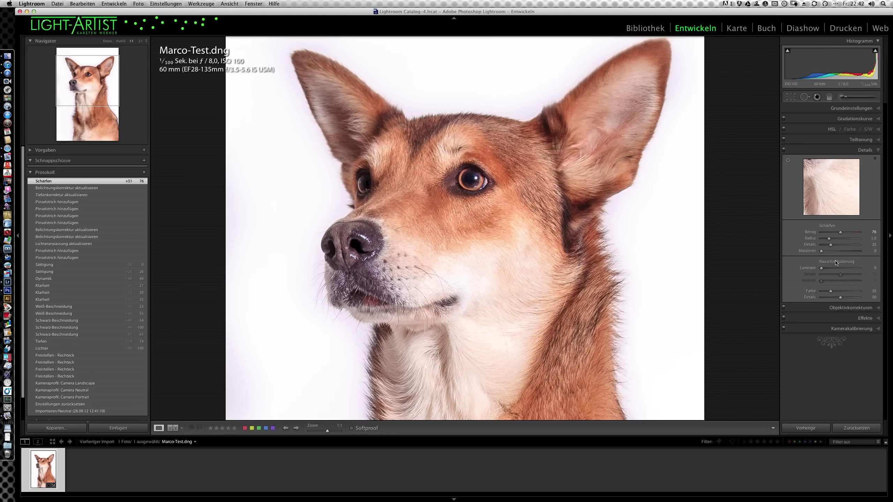
left_click(784, 150)
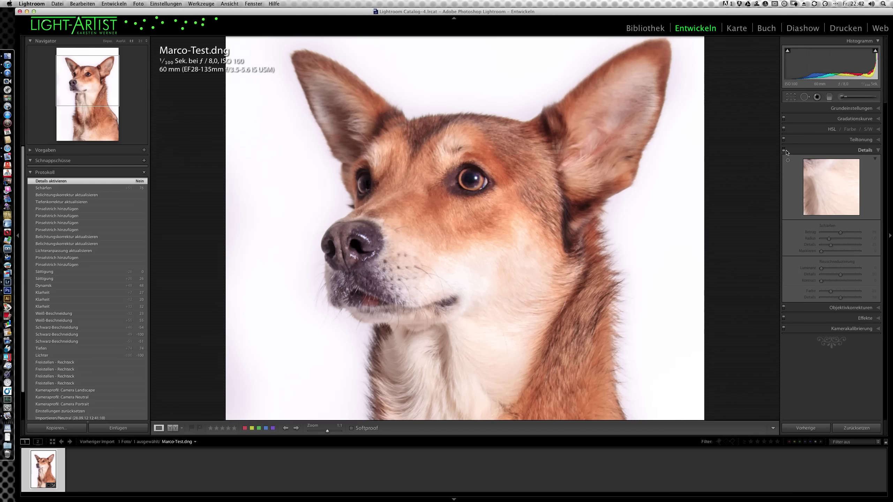
Re-enable the Details panel so sharpening 76 applies, and return to the full-photo view.
left_click(784, 150)
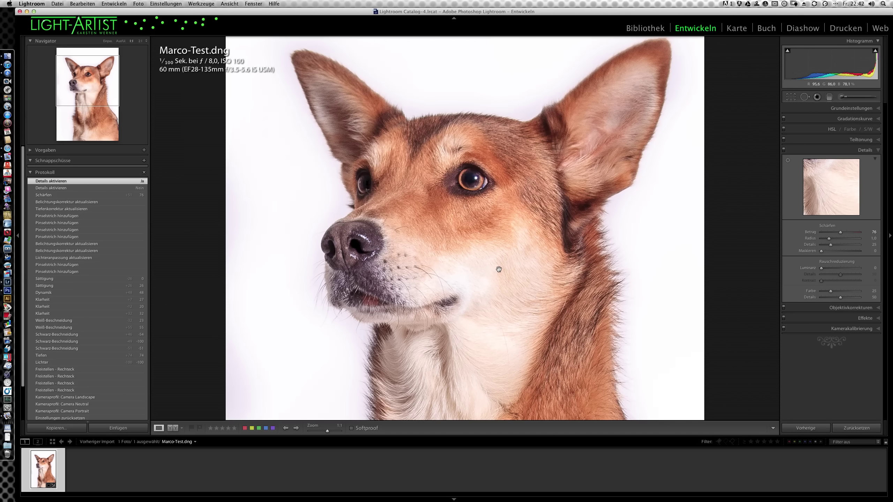
left_click(520, 284)
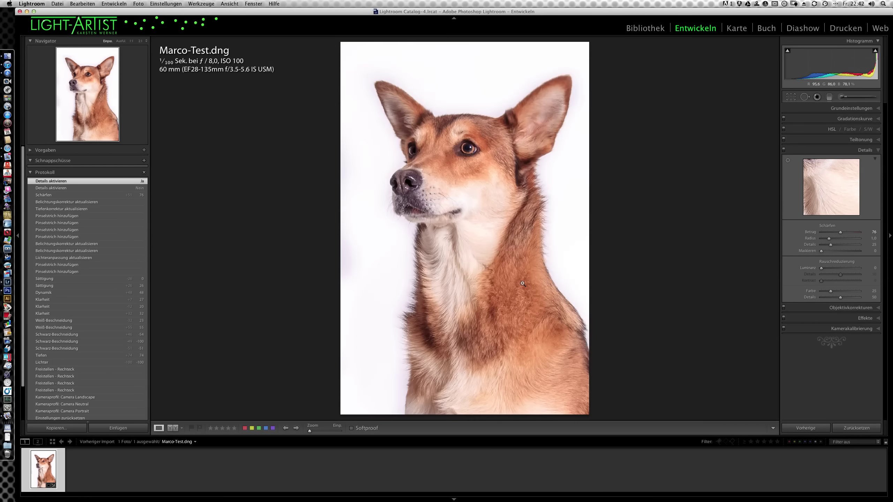